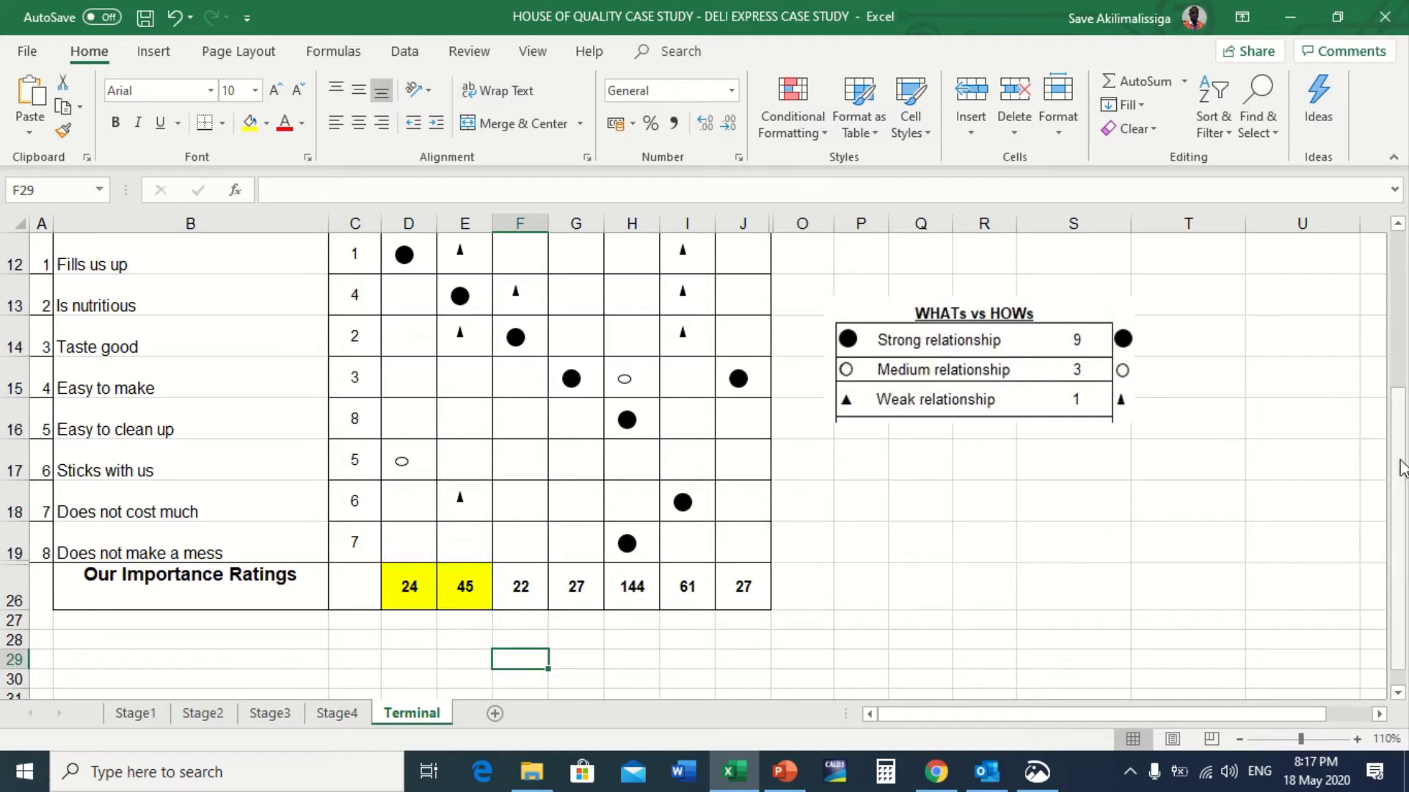
# - Clear column A's rating of 24 in D26 and label D27 as 'A'
pyautogui.moveTo(1401, 468); pyautogui.dragTo(1404, 467)
pyautogui.moveTo(1403, 453); pyautogui.dragTo(1403, 466)
pyautogui.click(409, 591)
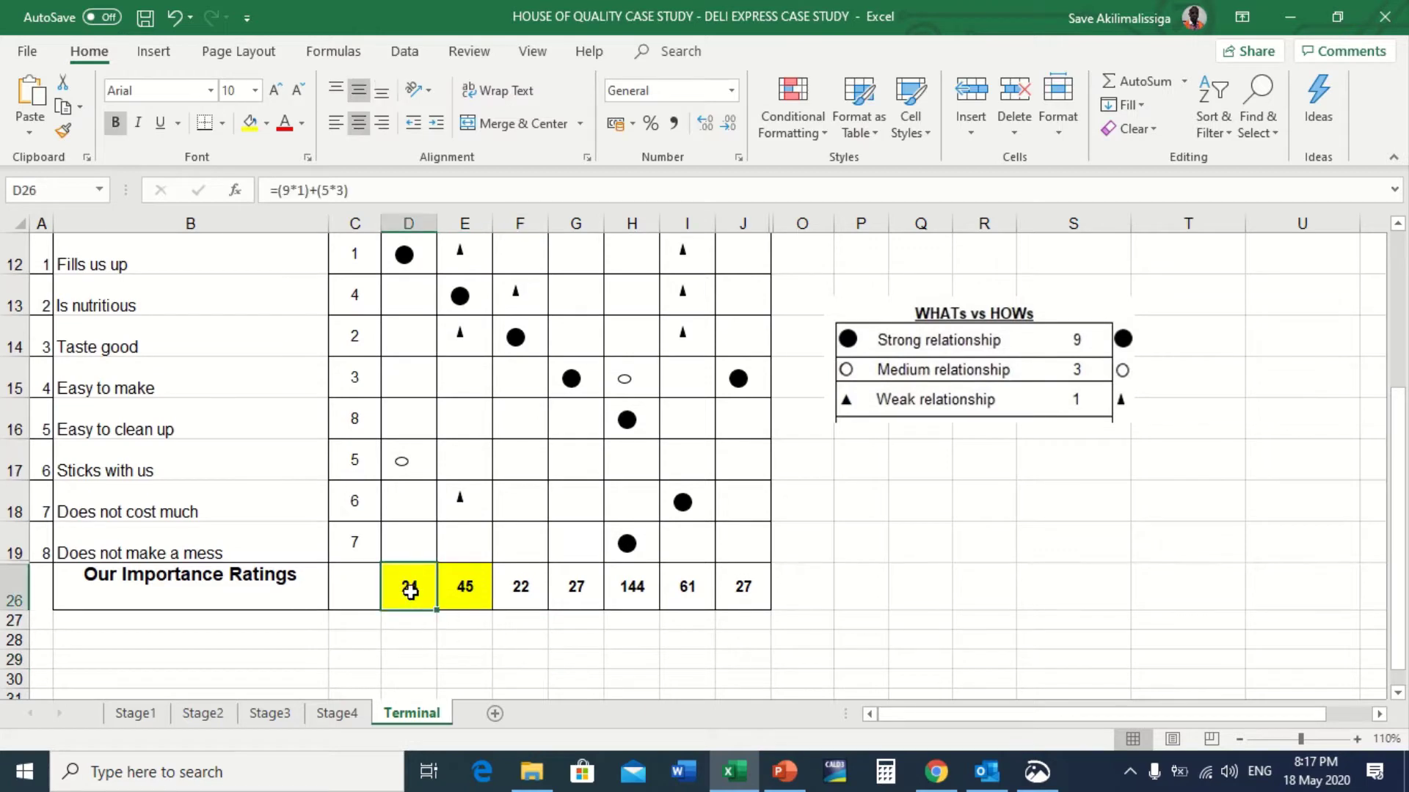
pyautogui.moveTo(423, 633); pyautogui.dragTo(410, 583)
pyautogui.press('Delete')
pyautogui.click(410, 620)
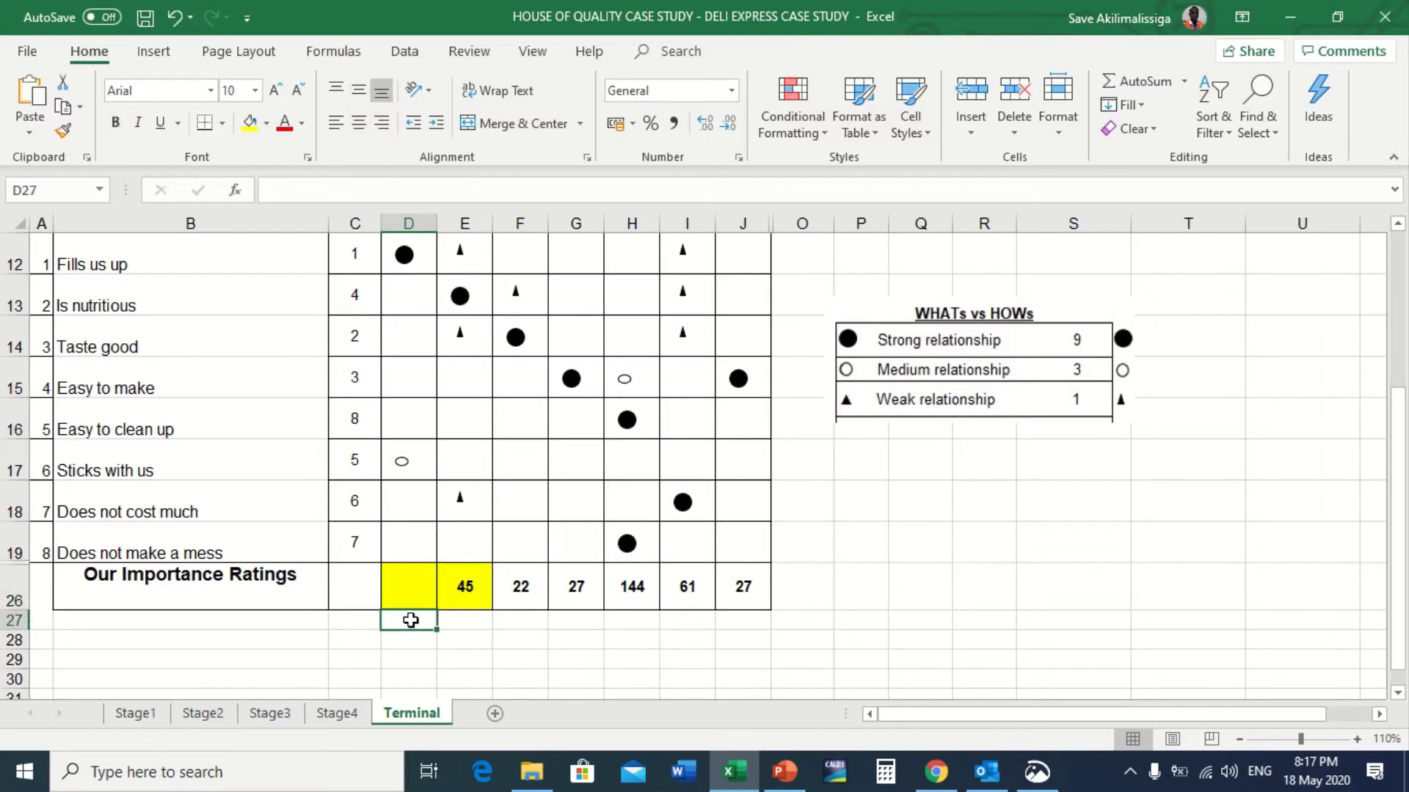
pyautogui.write('A')
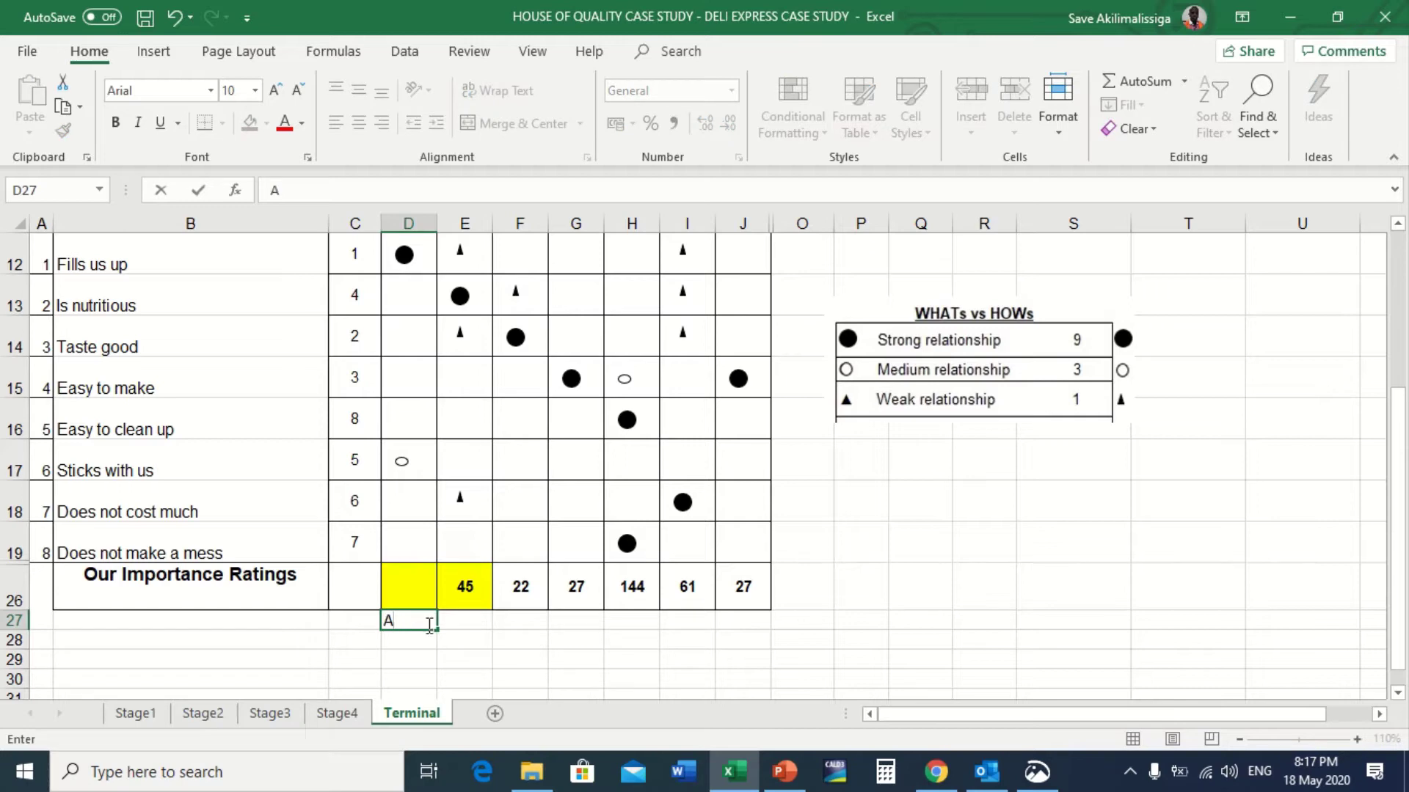
pyautogui.click(467, 627)
# - Clear column B's rating of 45 in E26 and type 'B' in E27
pyautogui.click(472, 587)
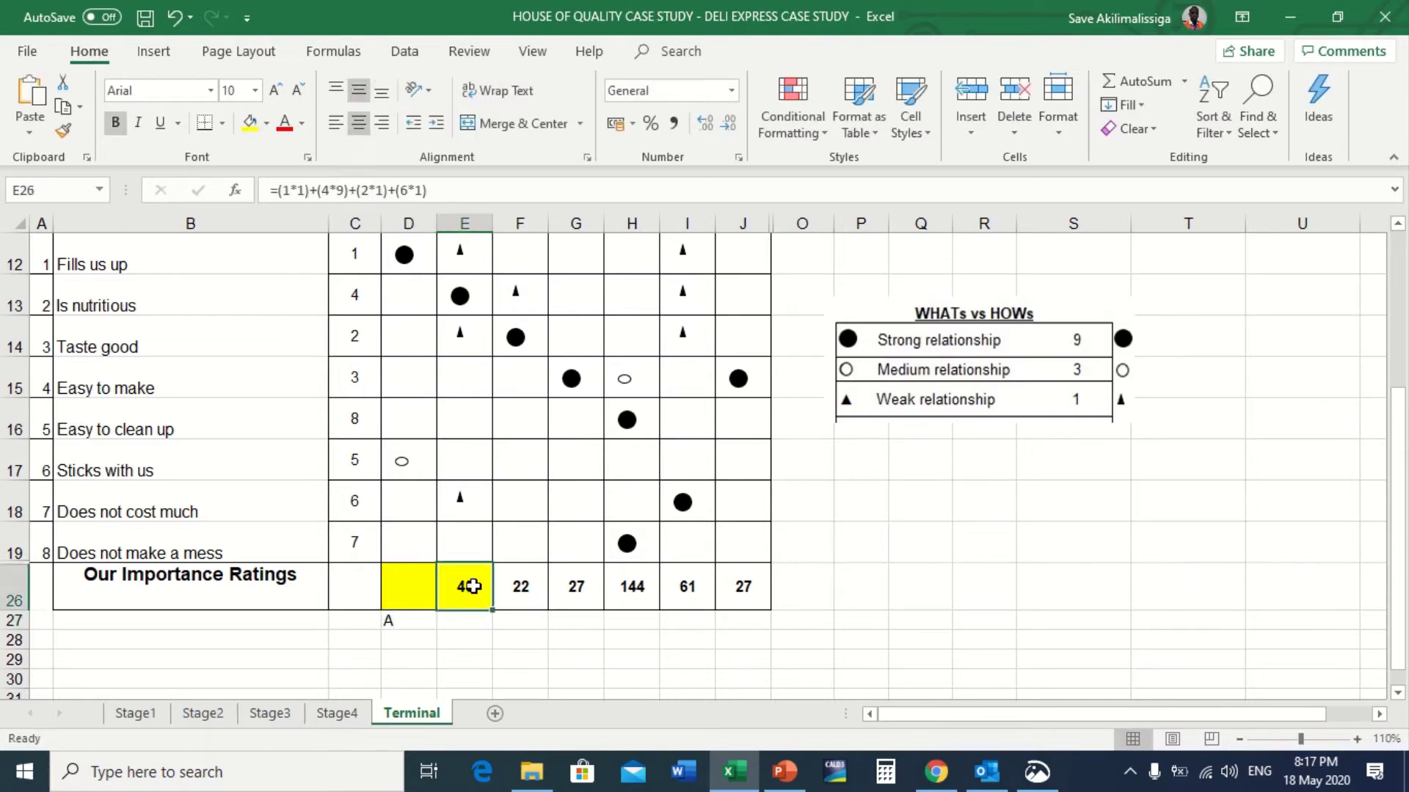
pyautogui.press('Delete')
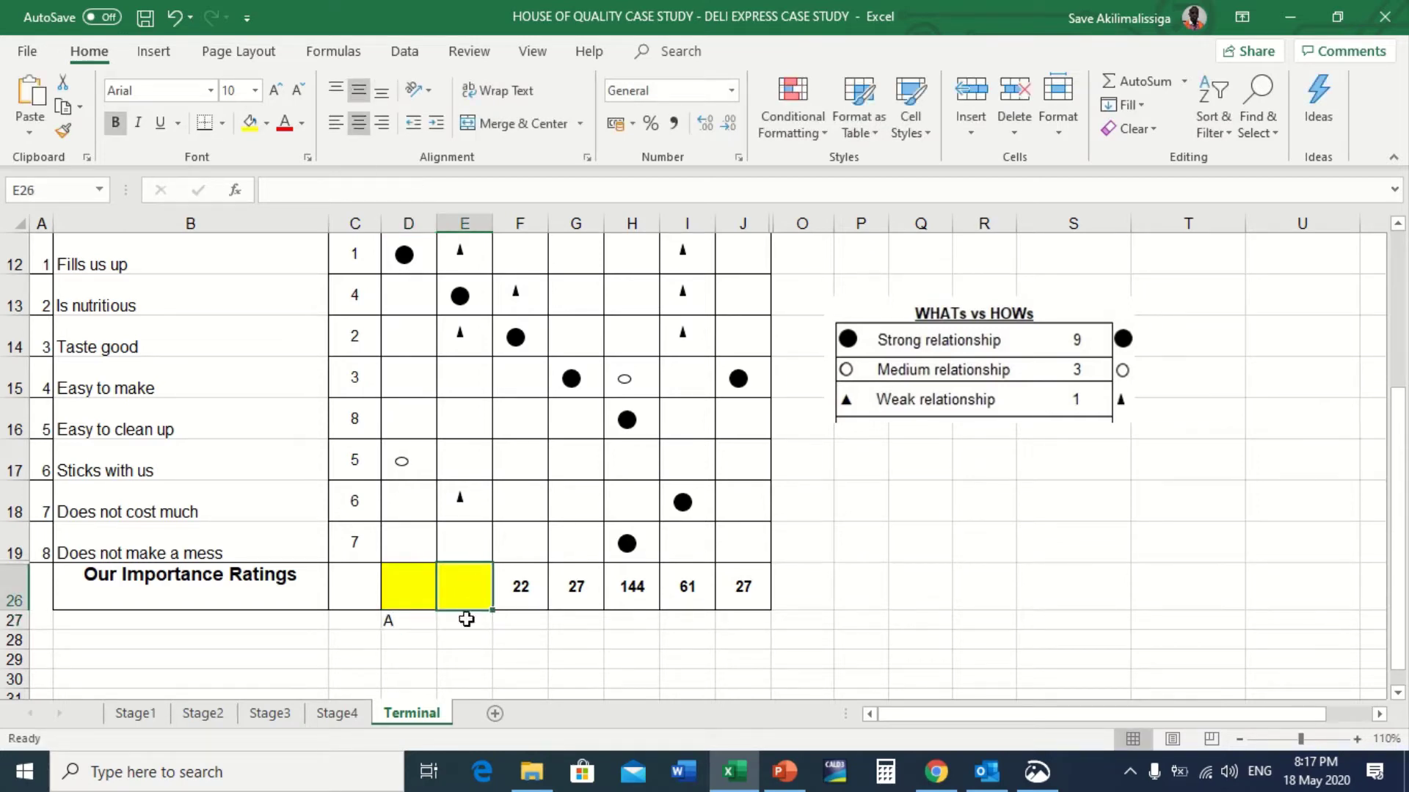
pyautogui.click(463, 622)
pyautogui.write('B')
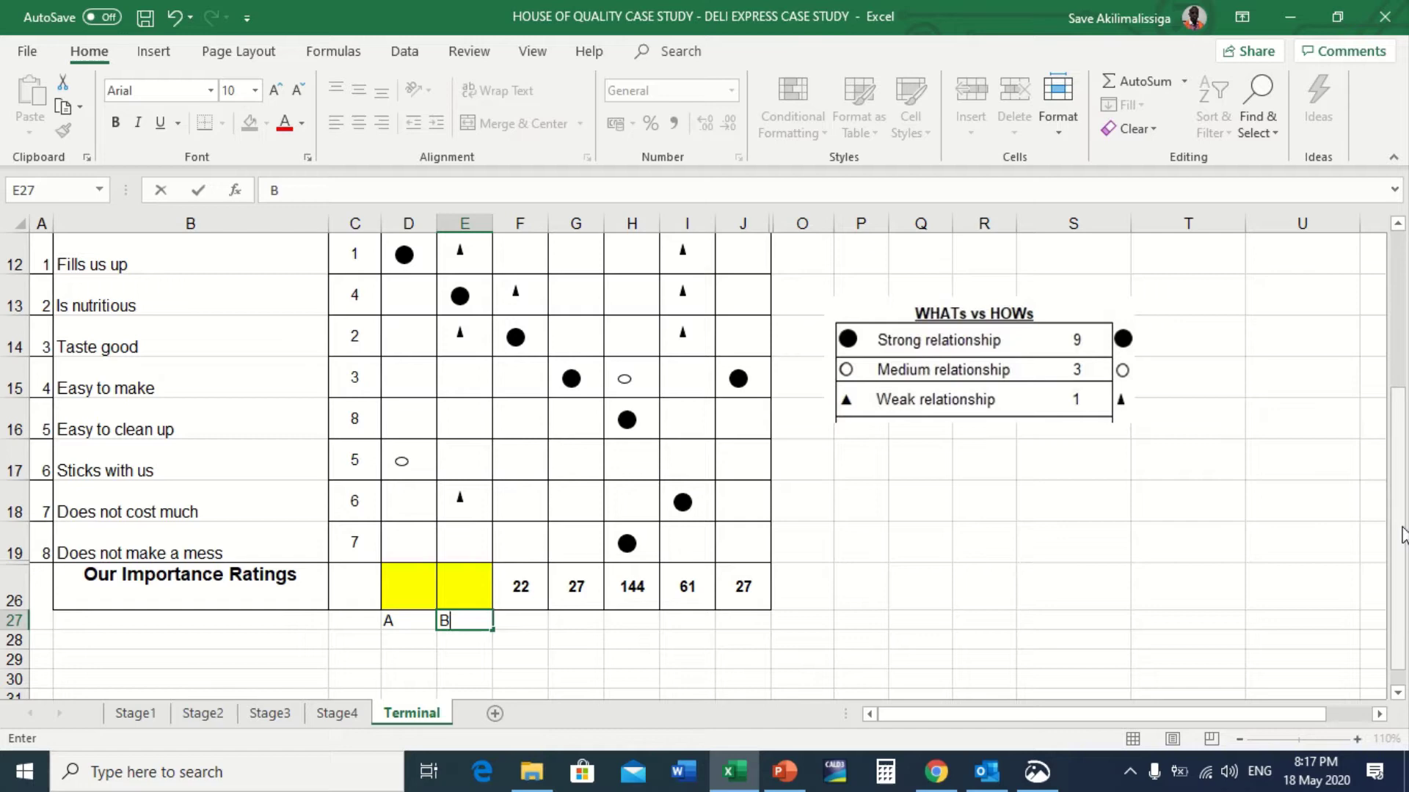
pyautogui.moveTo(1402, 534); pyautogui.dragTo(1403, 535)
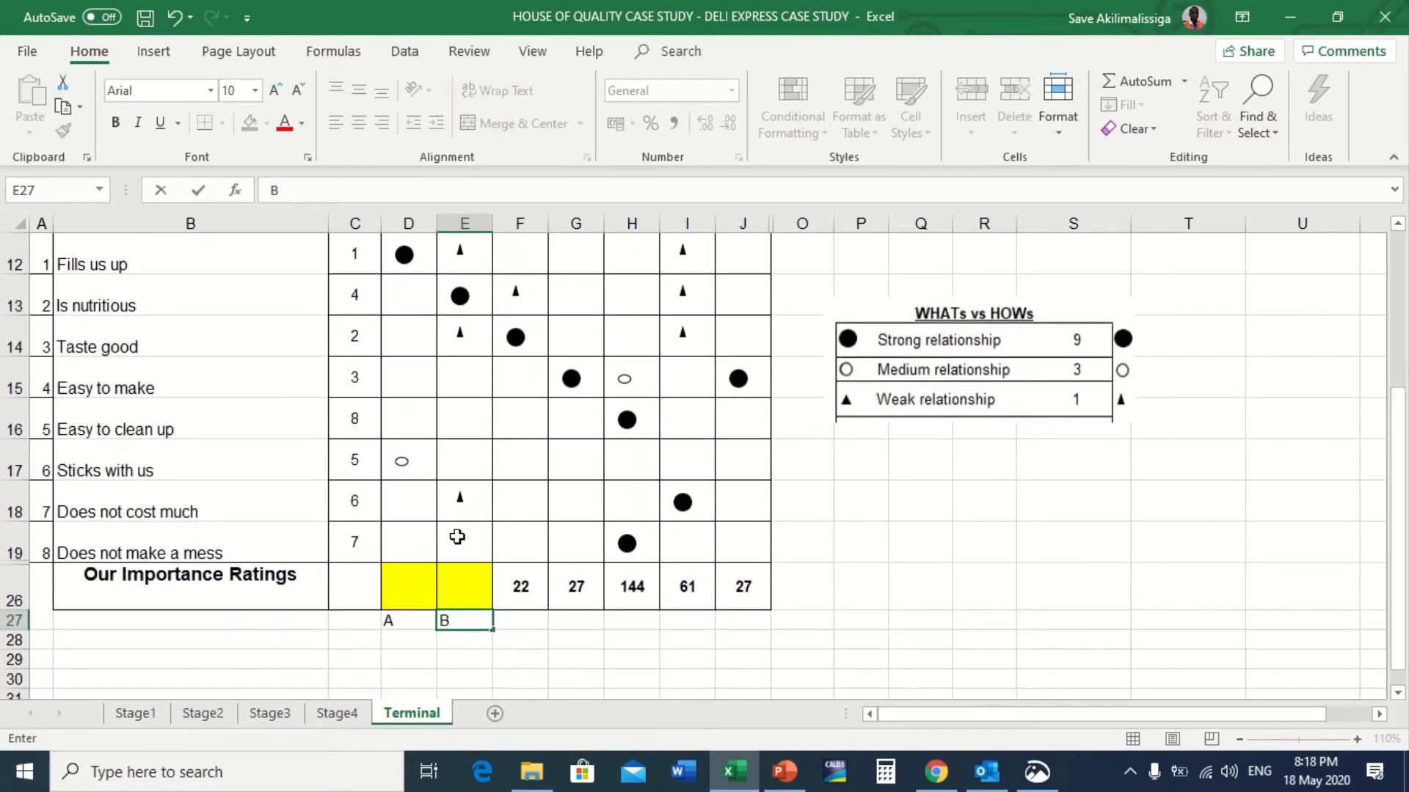
pyautogui.click(399, 586)
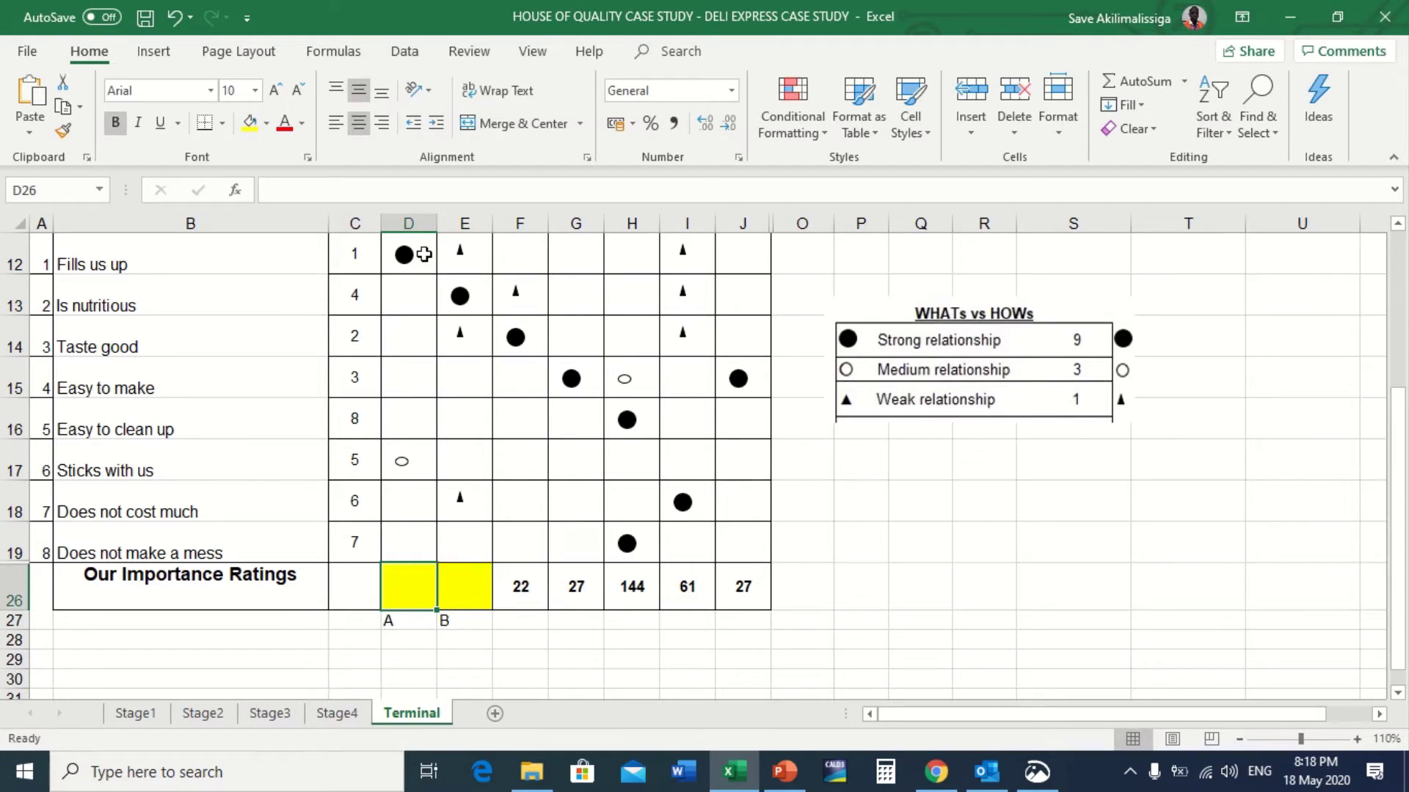
pyautogui.moveTo(419, 254); pyautogui.dragTo(409, 553)
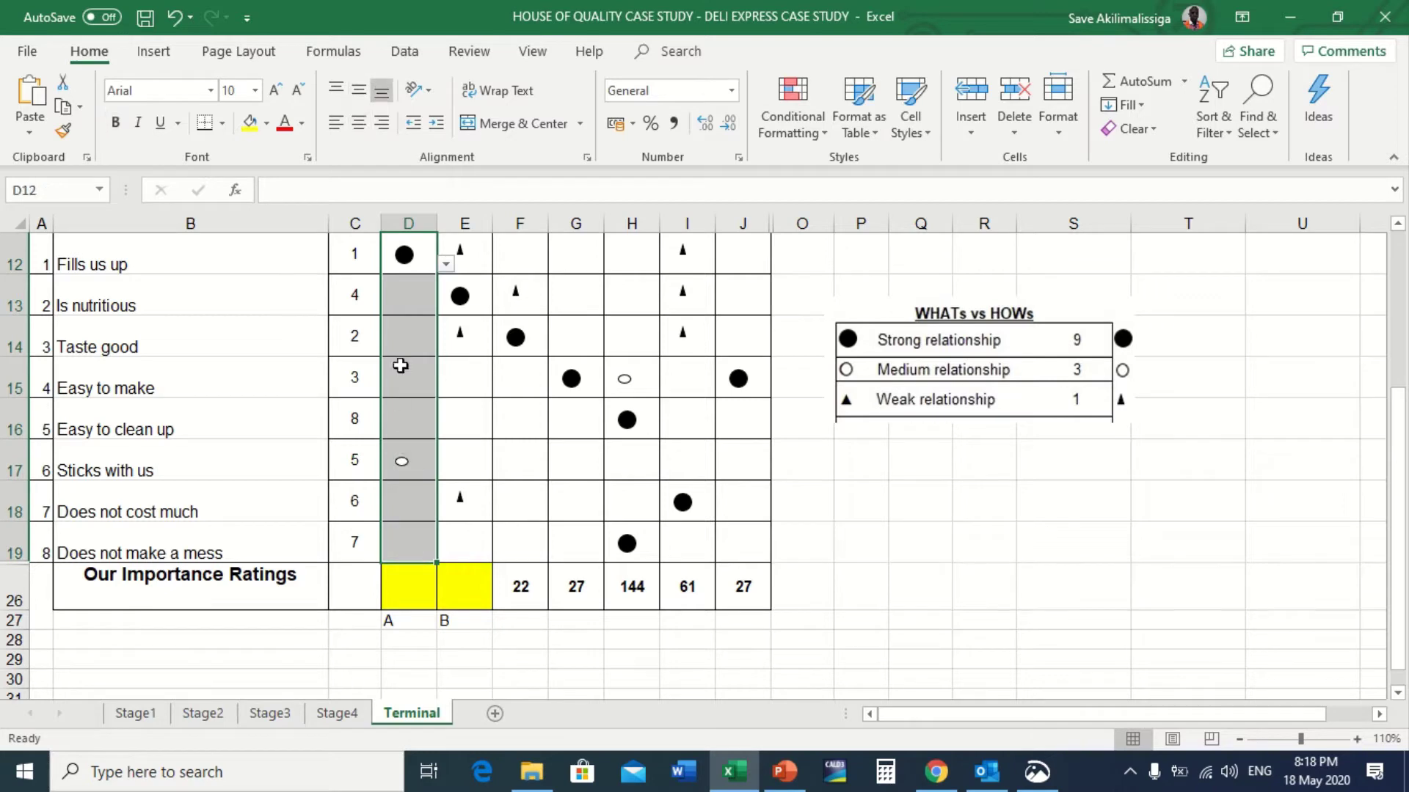
pyautogui.click(402, 298)
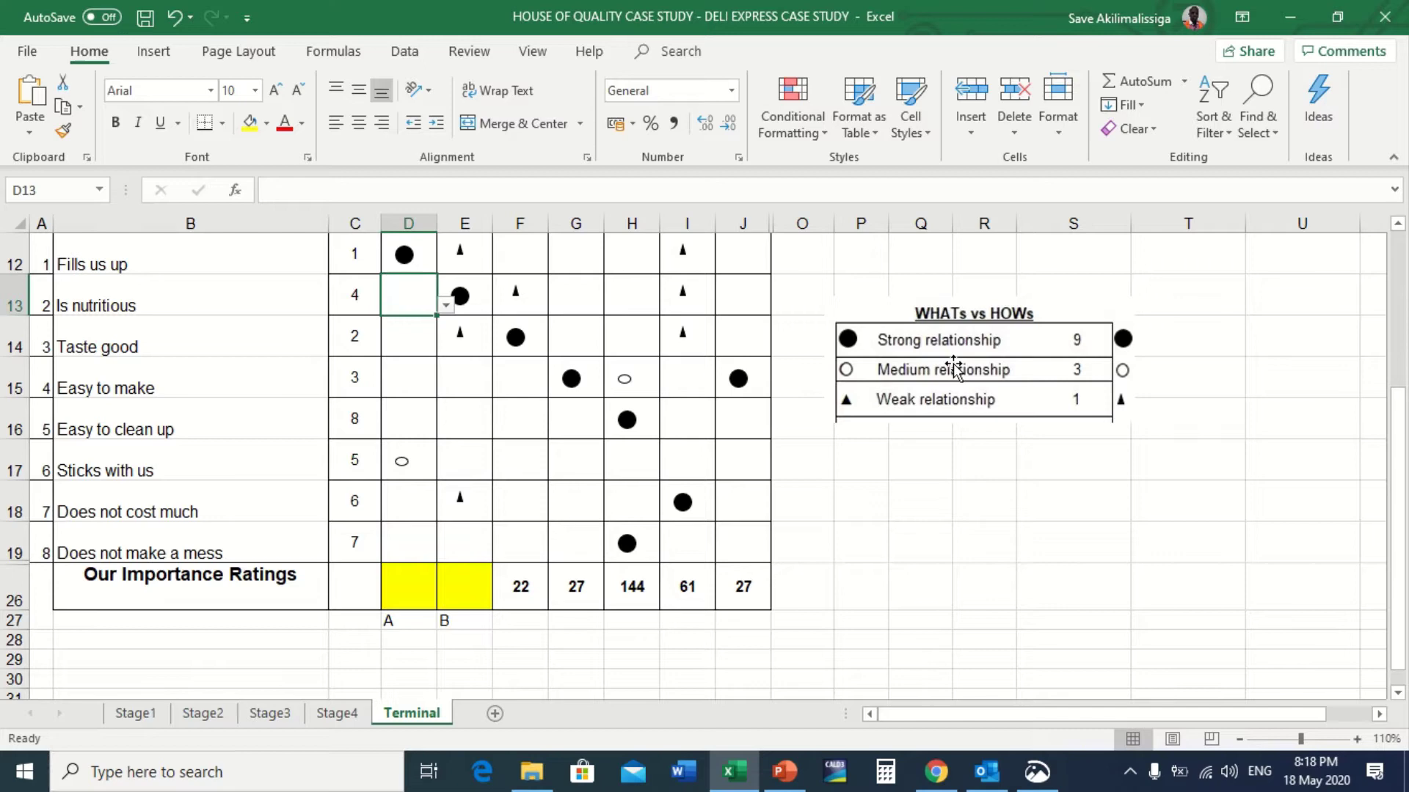
pyautogui.moveTo(1399, 400); pyautogui.dragTo(1398, 381)
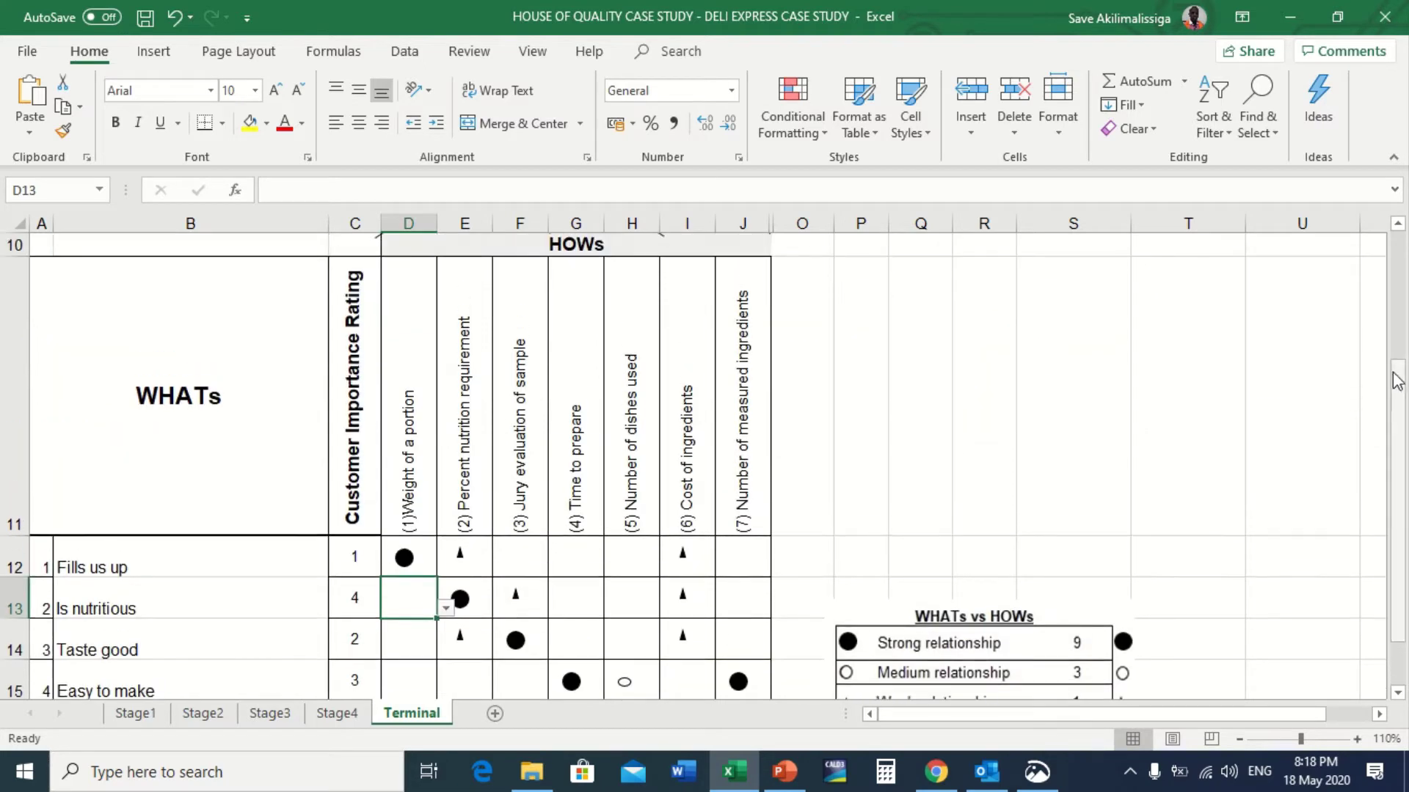
pyautogui.moveTo(95, 572); pyautogui.dragTo(408, 566)
pyautogui.click(404, 491)
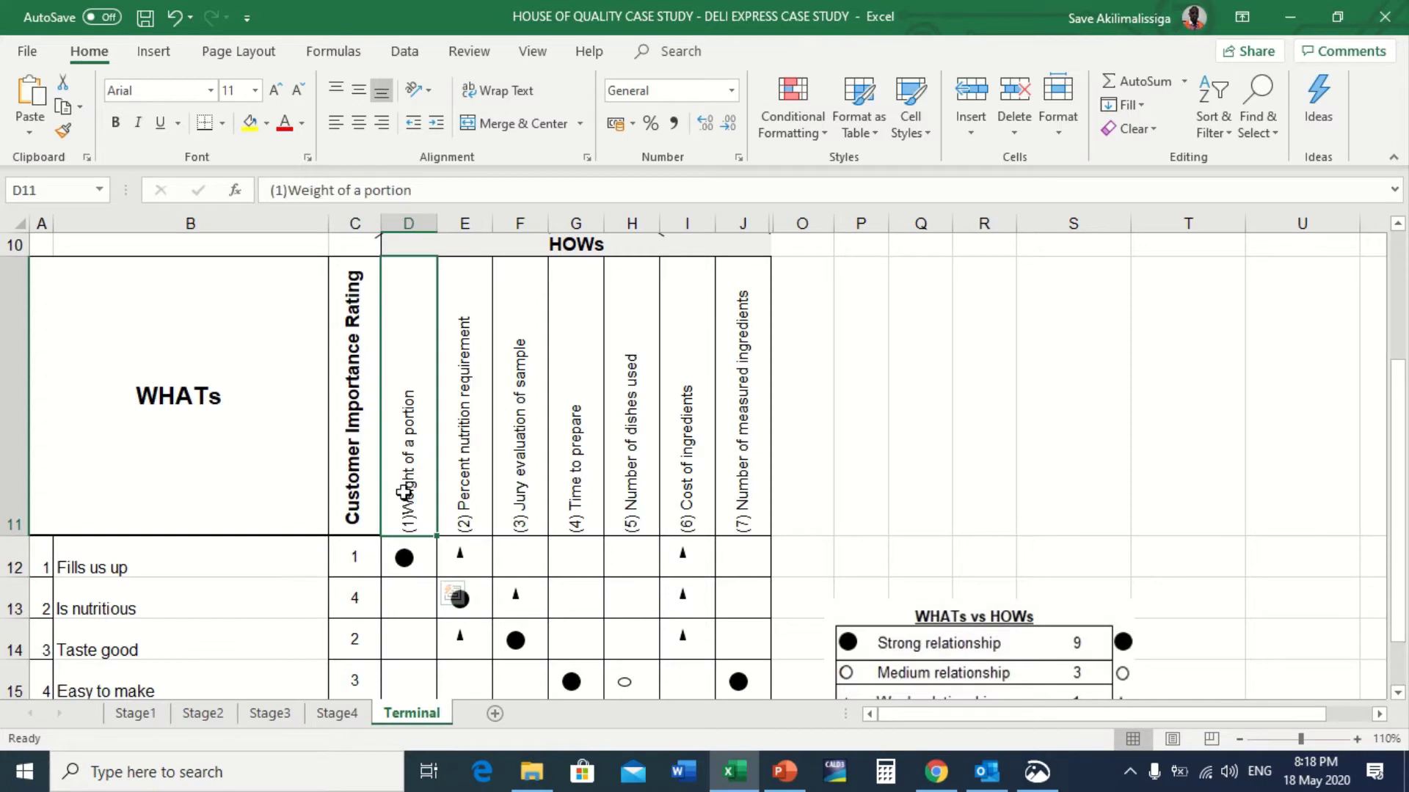
pyautogui.moveTo(404, 491); pyautogui.dragTo(403, 550)
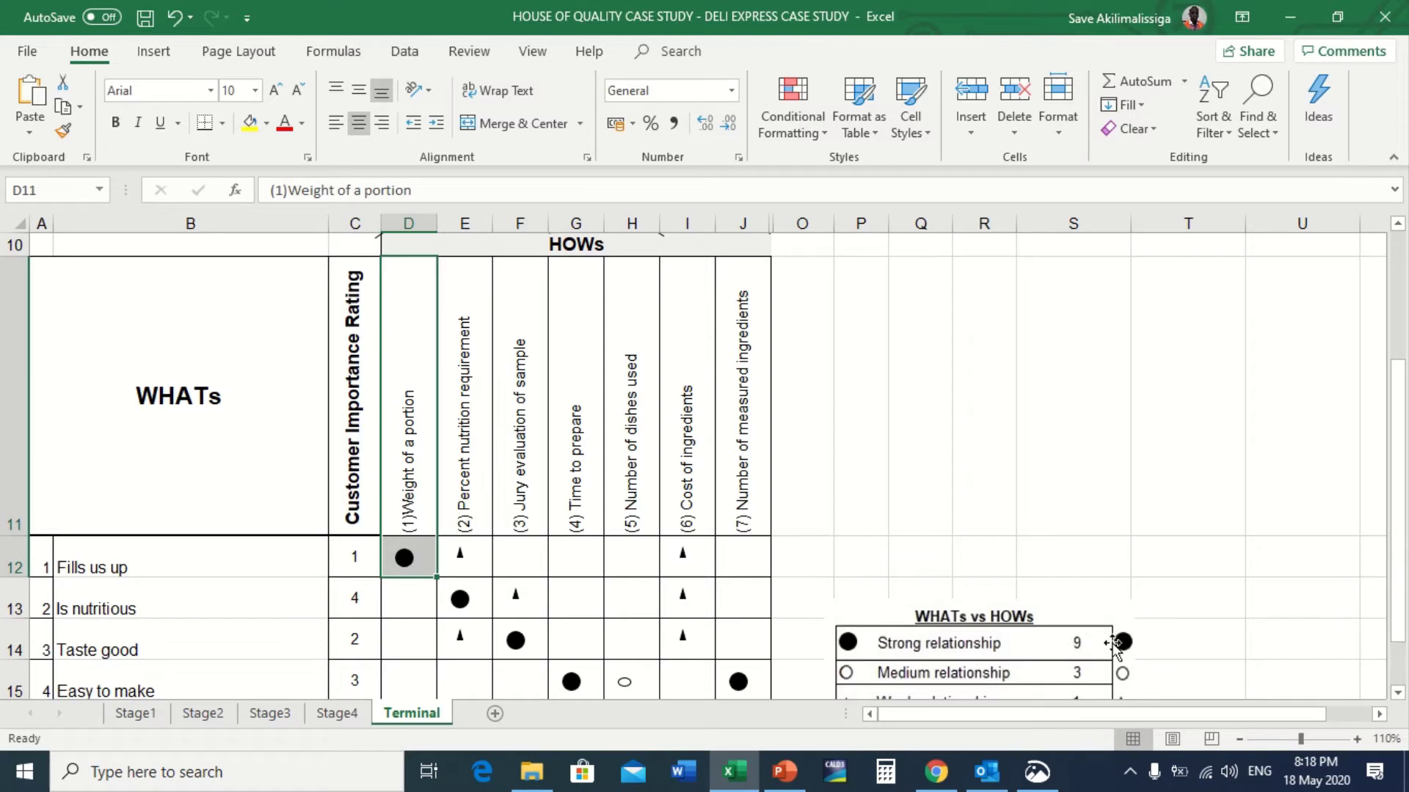
pyautogui.click(1080, 648)
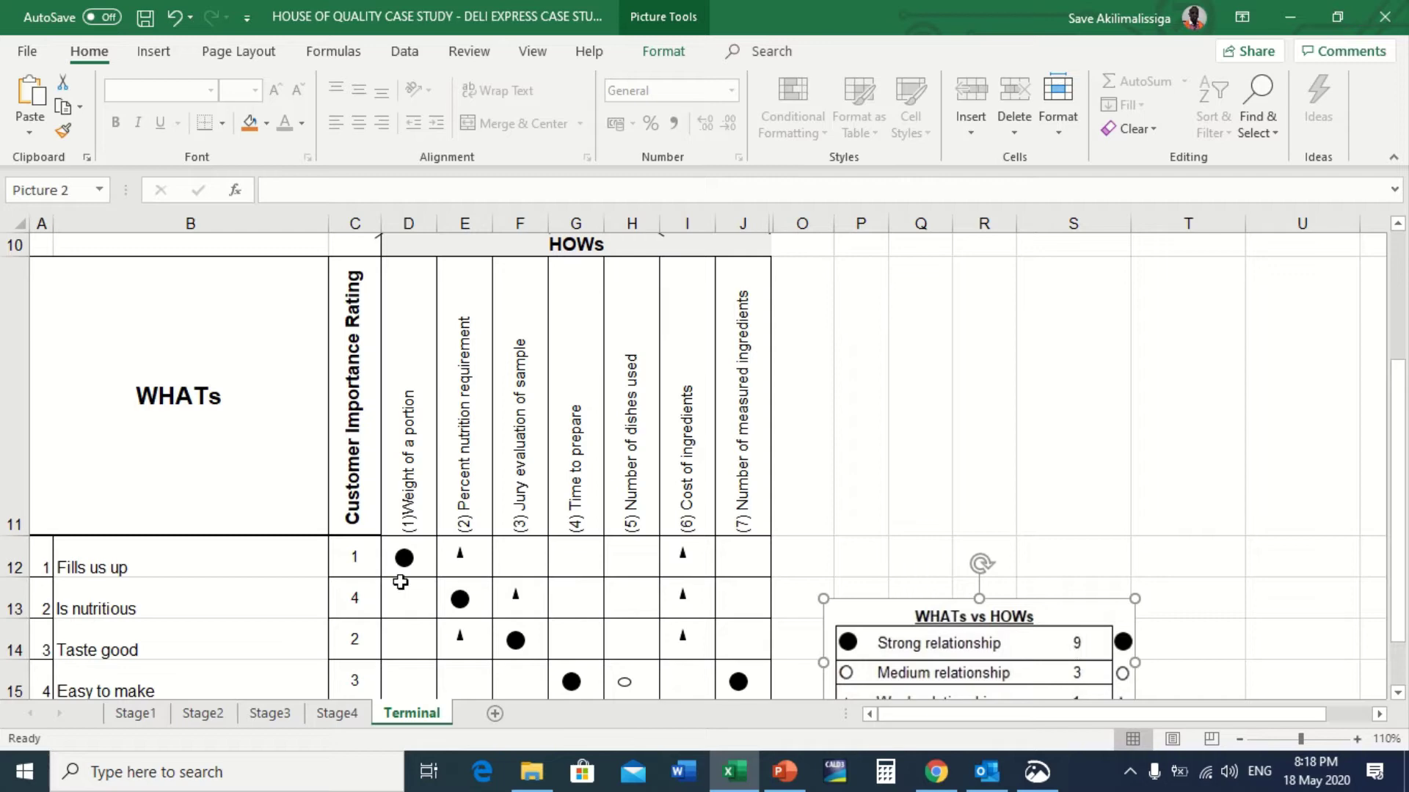
pyautogui.moveTo(1403, 448); pyautogui.dragTo(1401, 476)
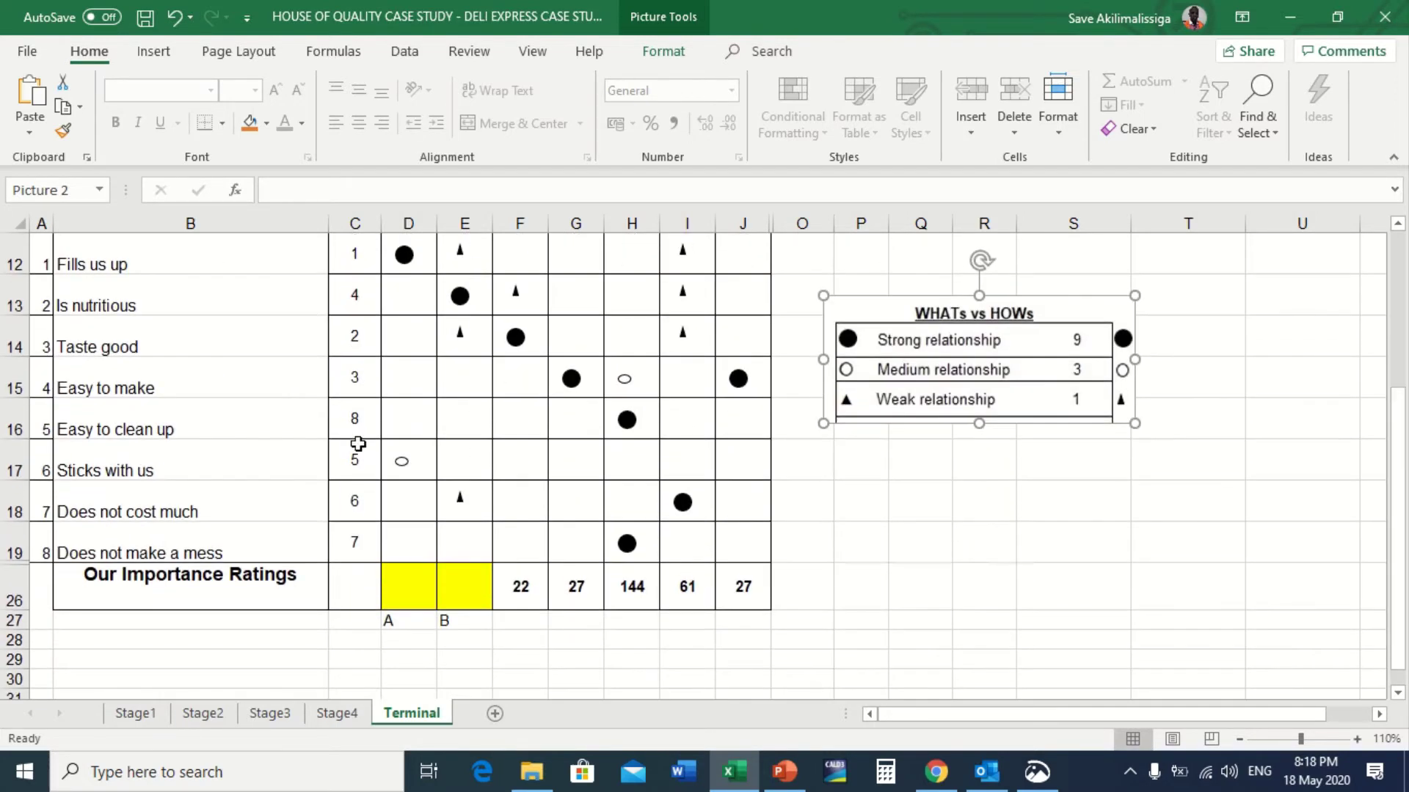
pyautogui.click(418, 461)
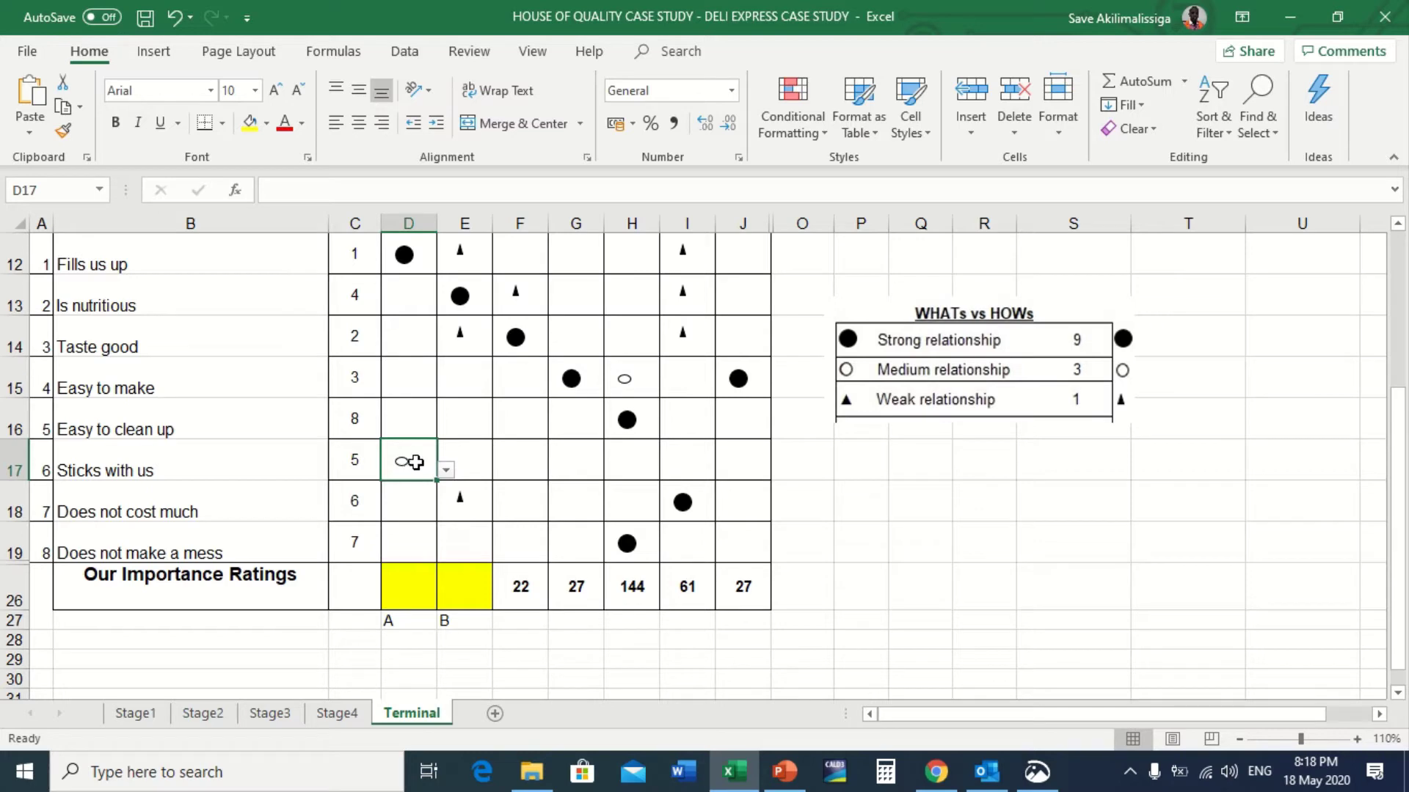
pyautogui.moveTo(418, 293)
pyautogui.mouseDown()
pyautogui.moveTo(409, 402)
pyautogui.moveTo(413, 293)
pyautogui.mouseUp()
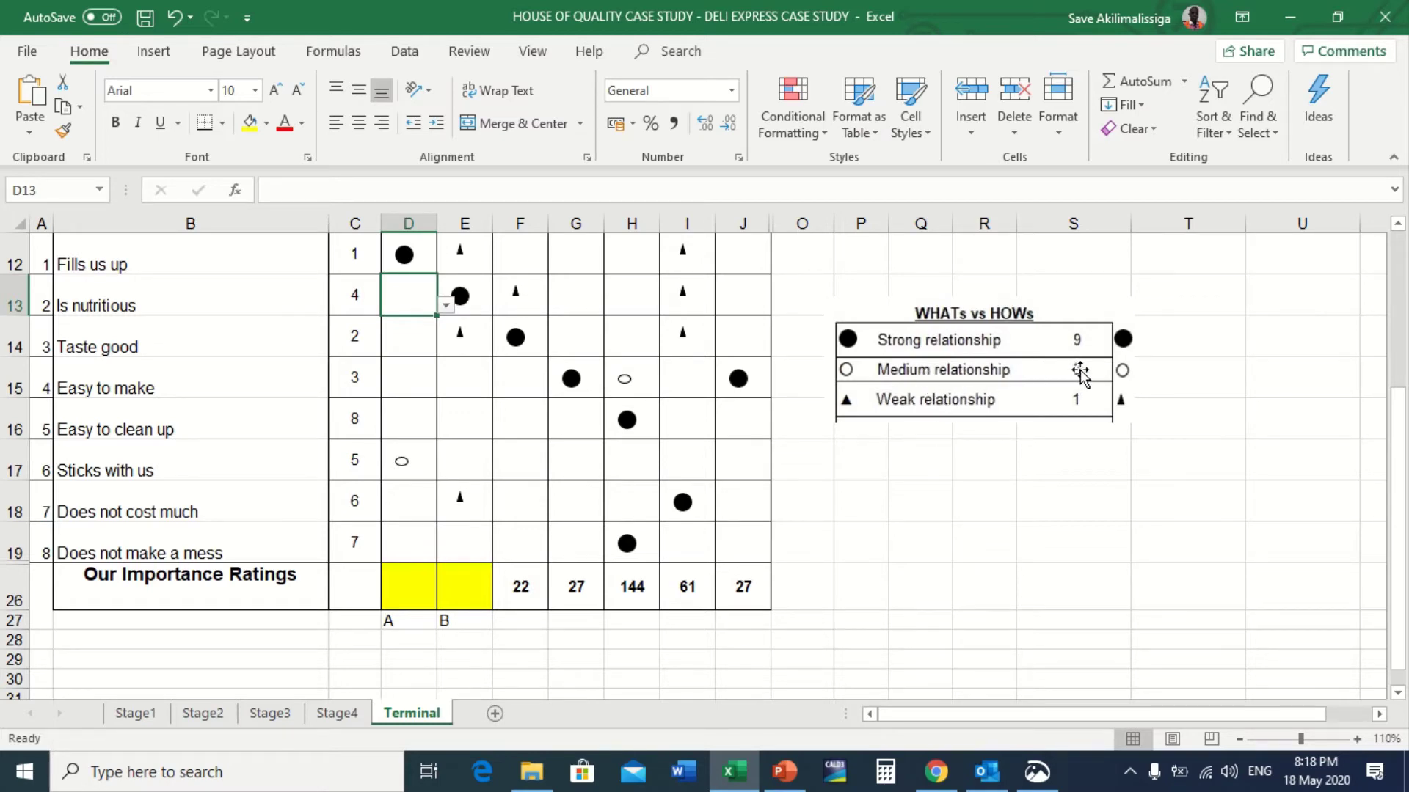
pyautogui.click(414, 590)
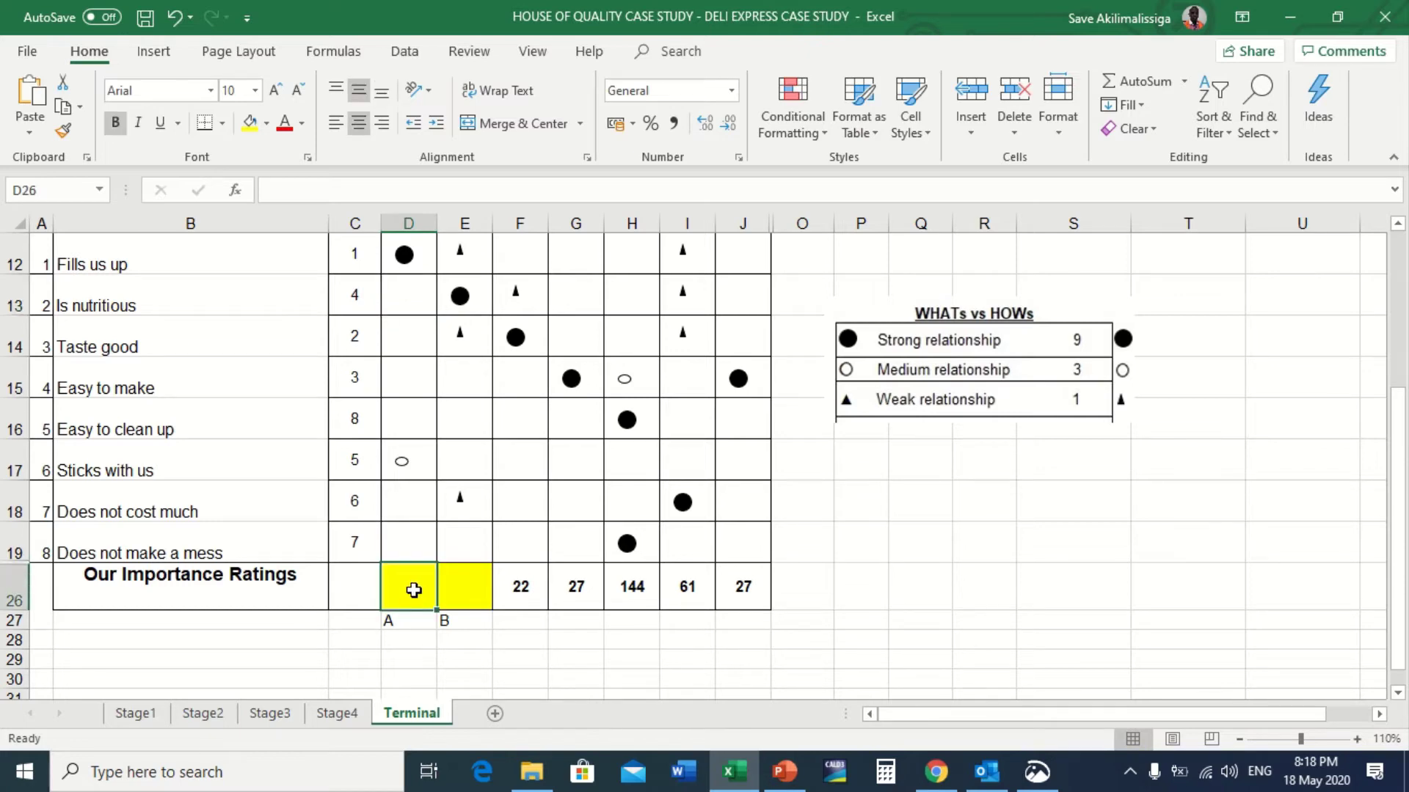
# - Enter the formula =(1*9)+(5*3) in D26 so it displays 24
pyautogui.write('+')
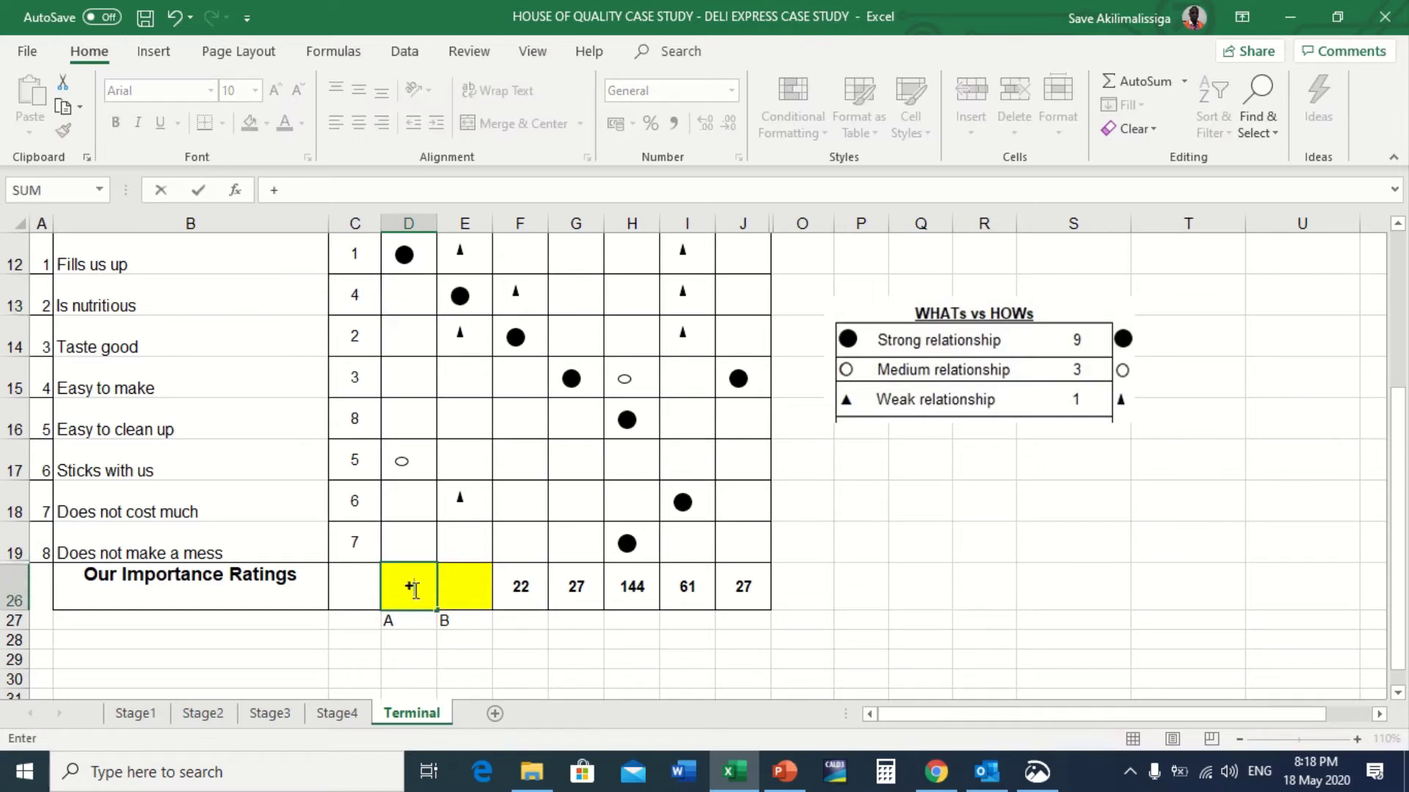
pyautogui.press('BackSpace')
pyautogui.write('=(')
pyautogui.moveTo(355, 250)
pyautogui.mouseDown()
pyautogui.moveTo(337, 534)
pyautogui.moveTo(355, 274)
pyautogui.mouseUp()
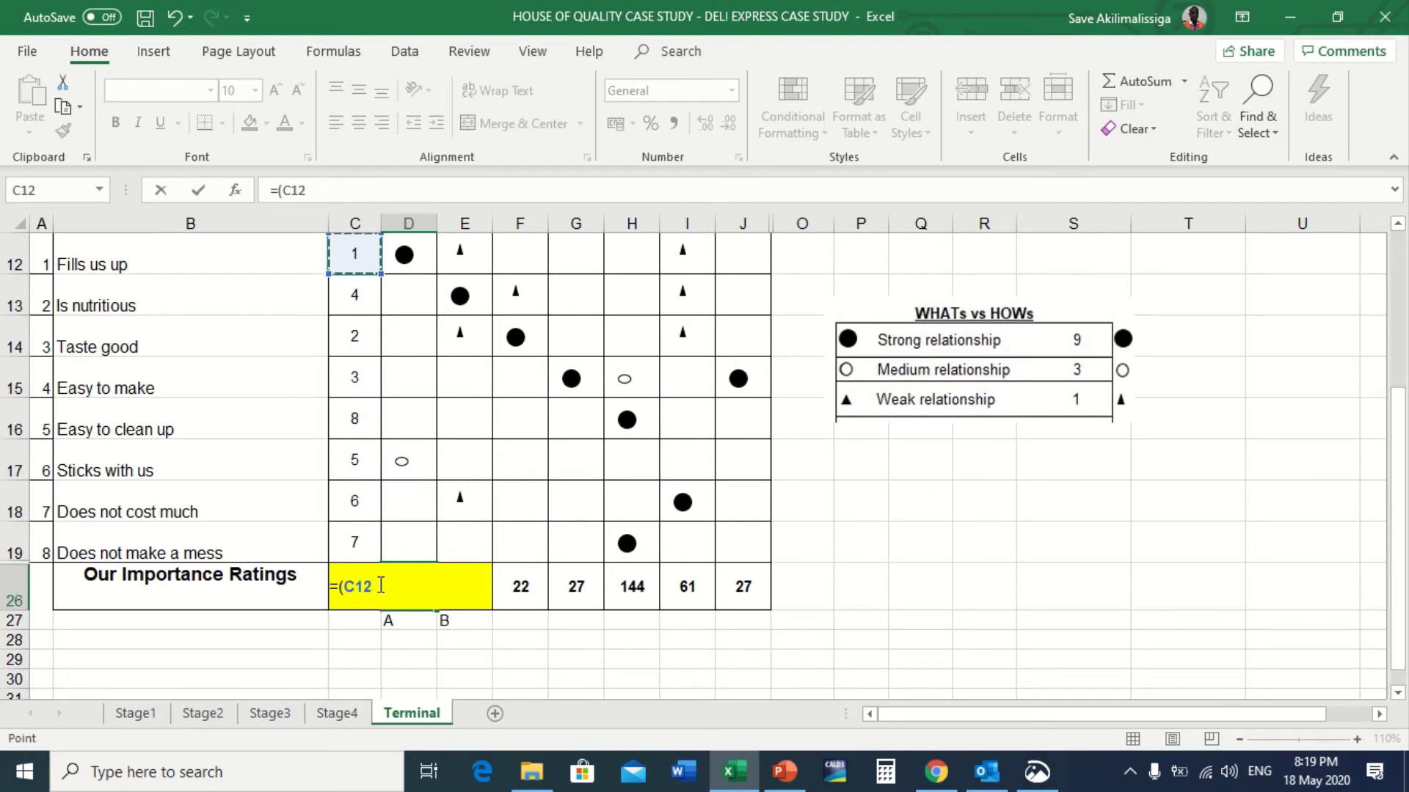
pyautogui.press('BackSpace')
pyautogui.press('BackSpace')
pyautogui.press('BackSpace')
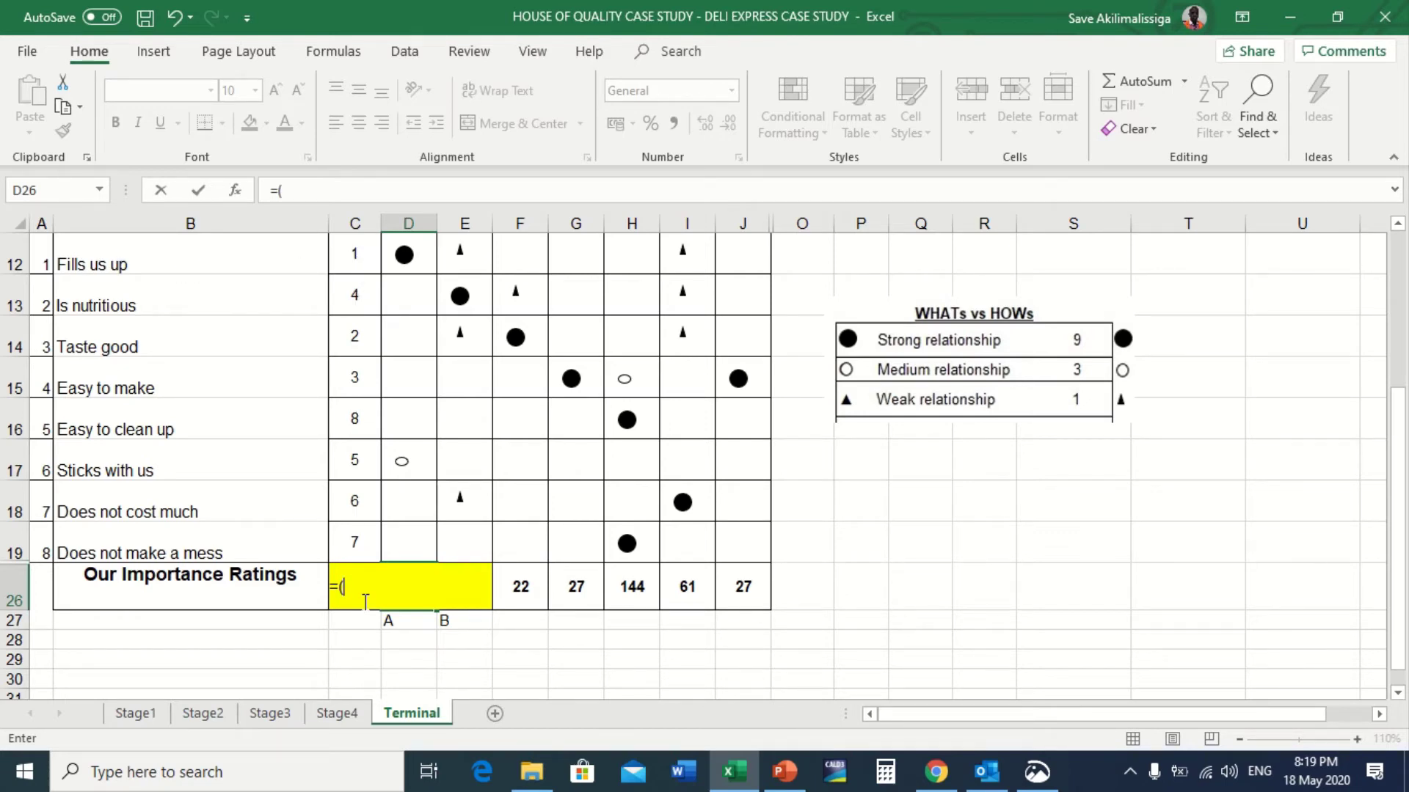
pyautogui.write('1')
pyautogui.write('5')
pyautogui.write('*')
pyautogui.write('3)')
pyautogui.press('Return')
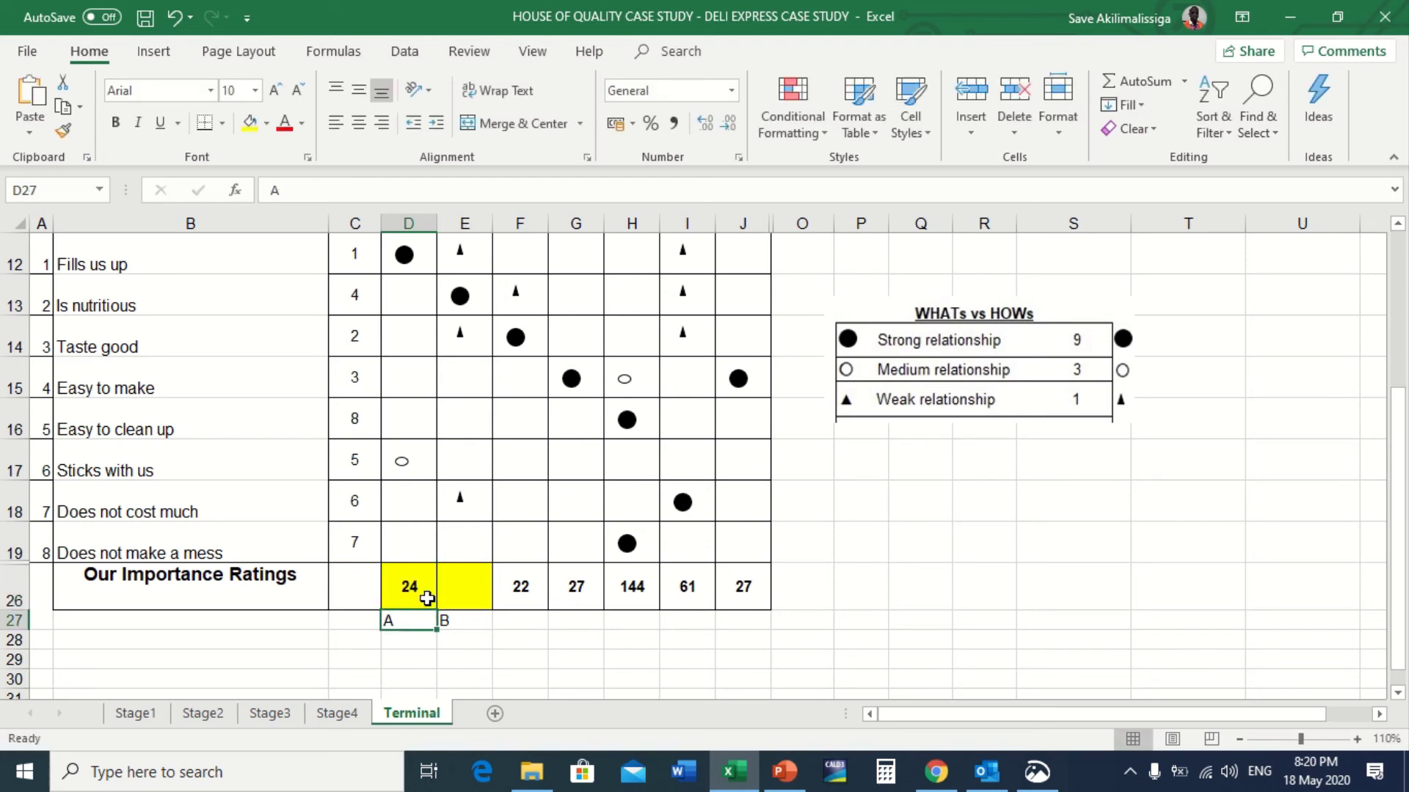
pyautogui.click(415, 586)
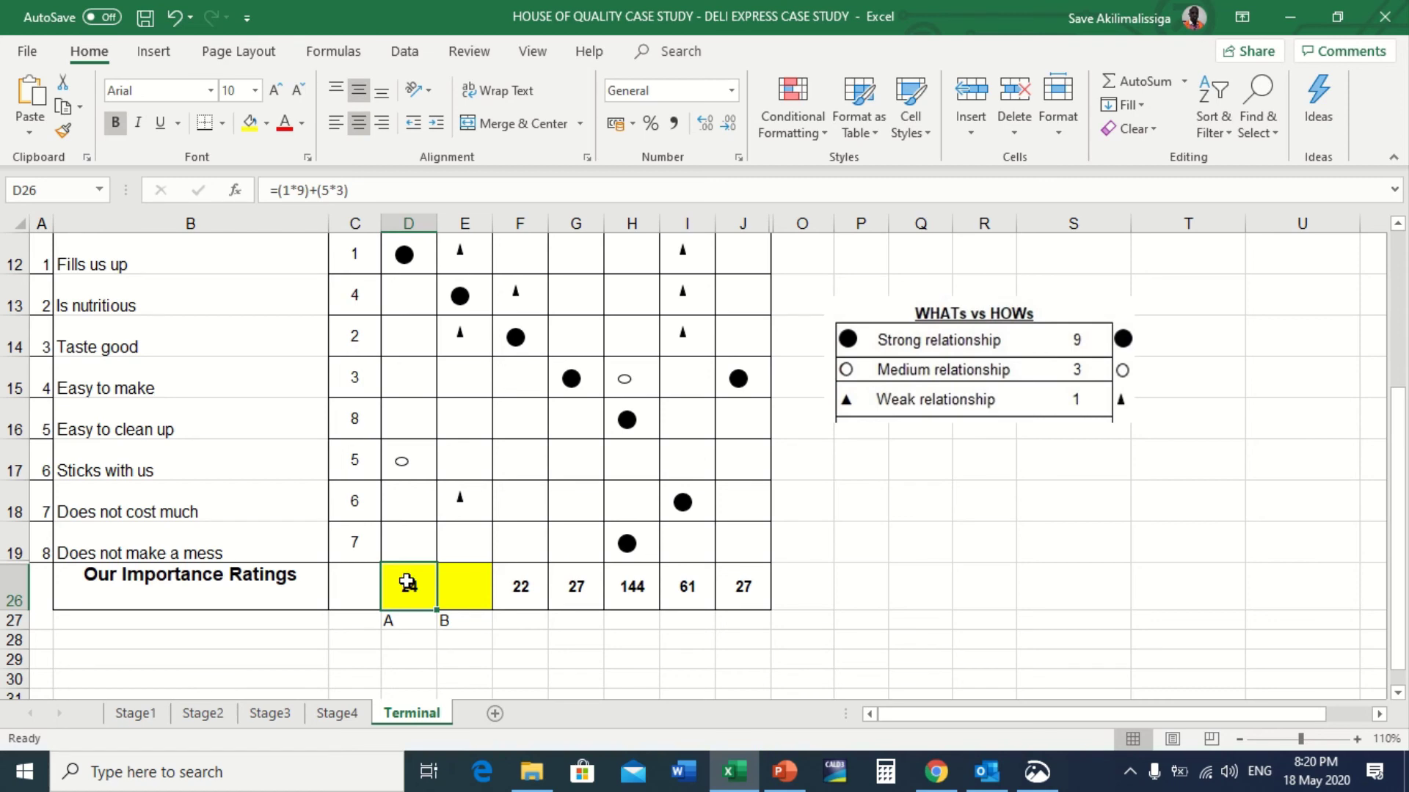
pyautogui.click(465, 587)
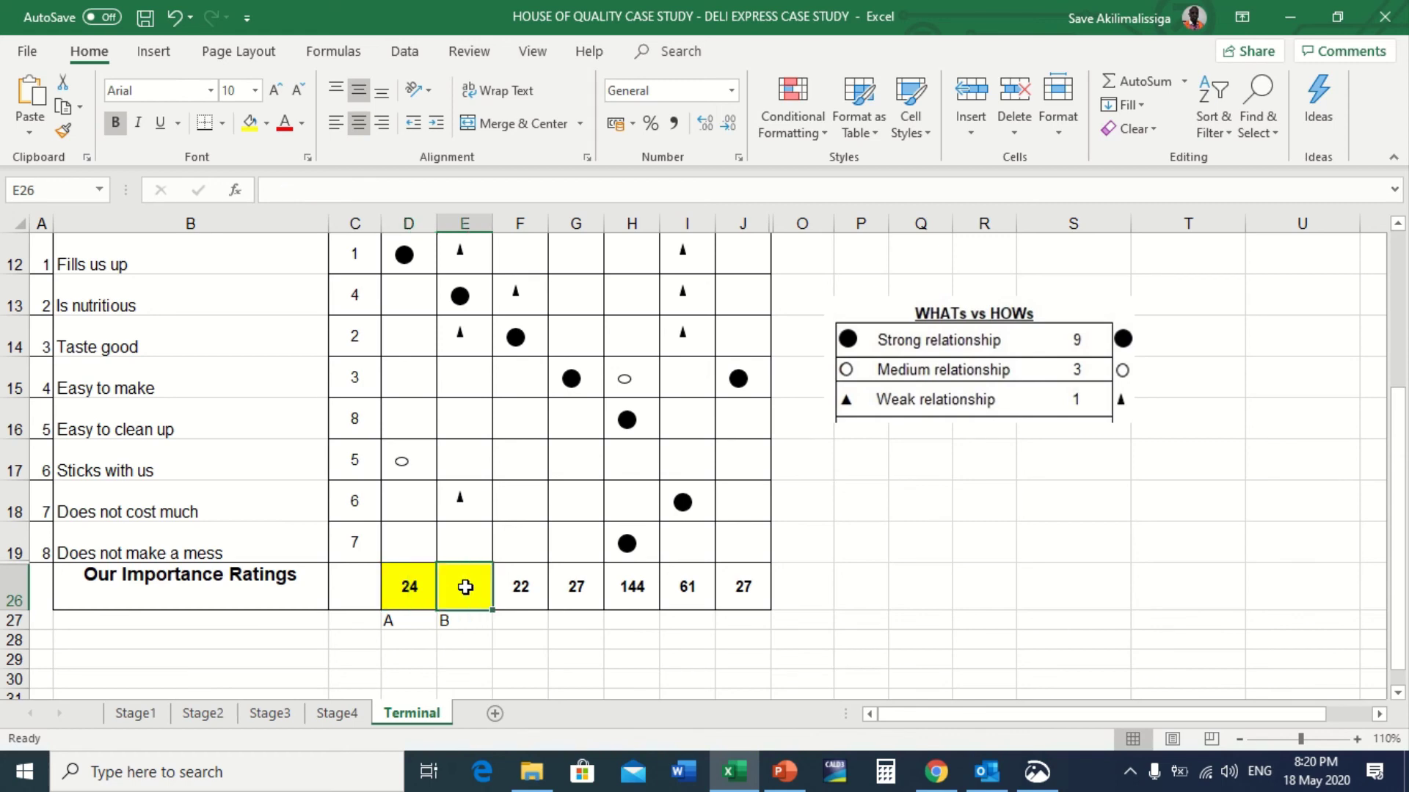